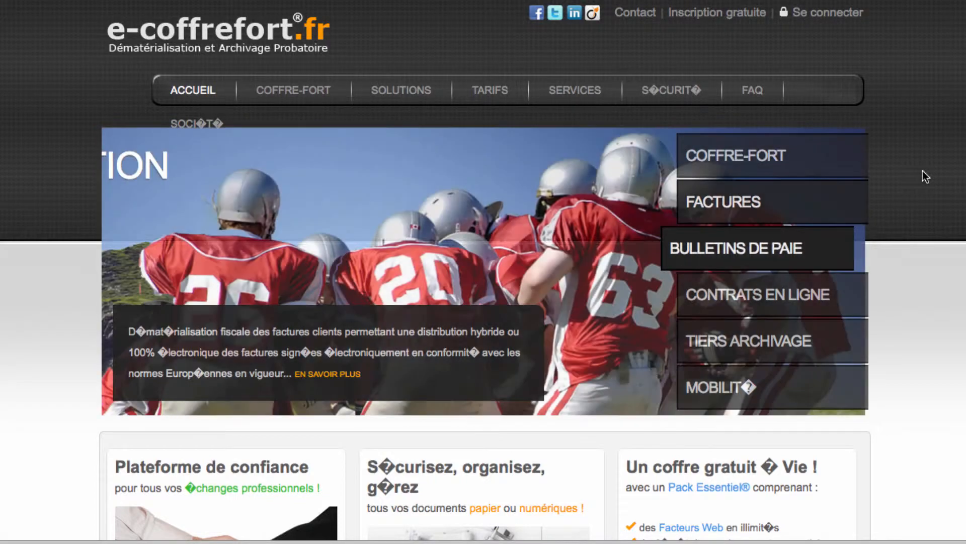
Step: Sign in to the digital safe using the saved Pro/E-coffrefort (essentiel) login to fill in the account identifier and password
{"action": "left_click", "coordinate": [822, 18]}
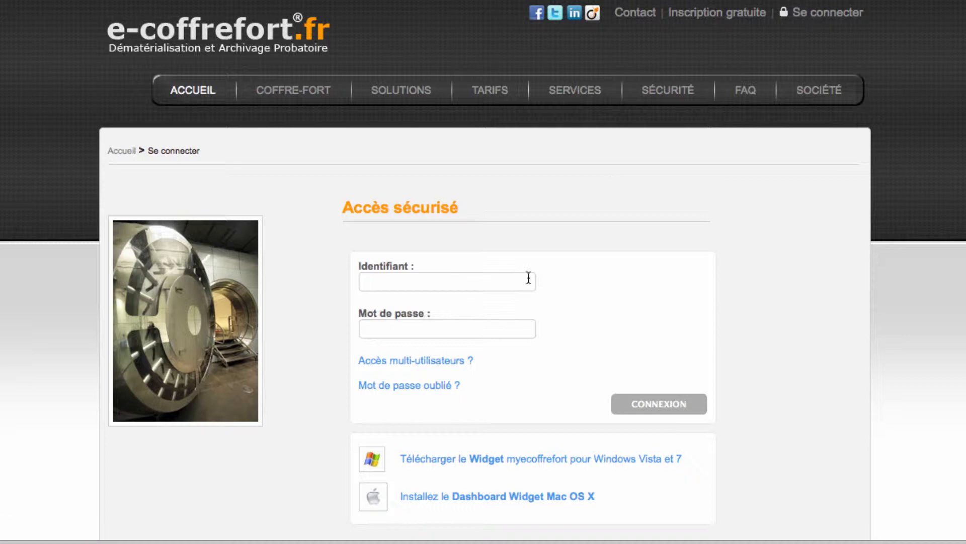
{"action": "left_click", "coordinate": [319, 0]}
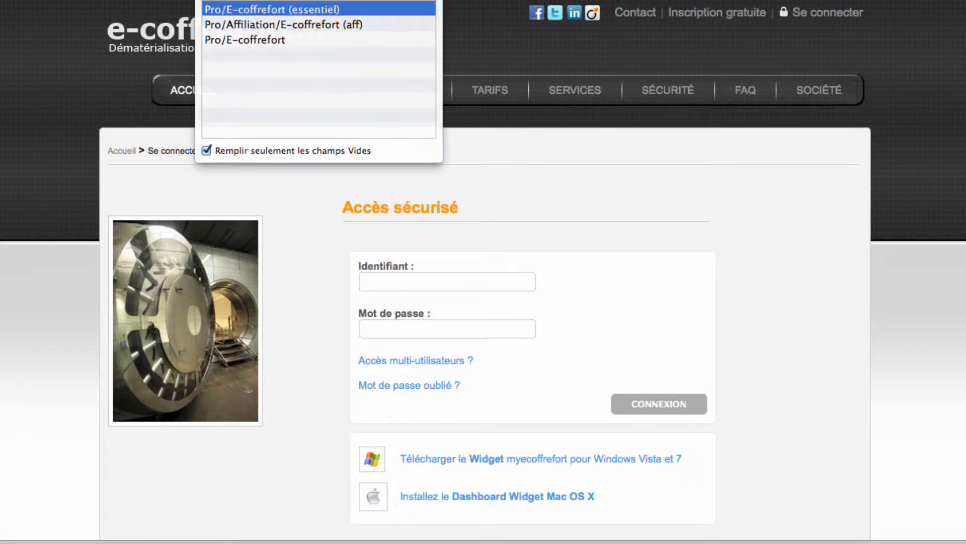
{"action": "left_click", "coordinate": [309, 12]}
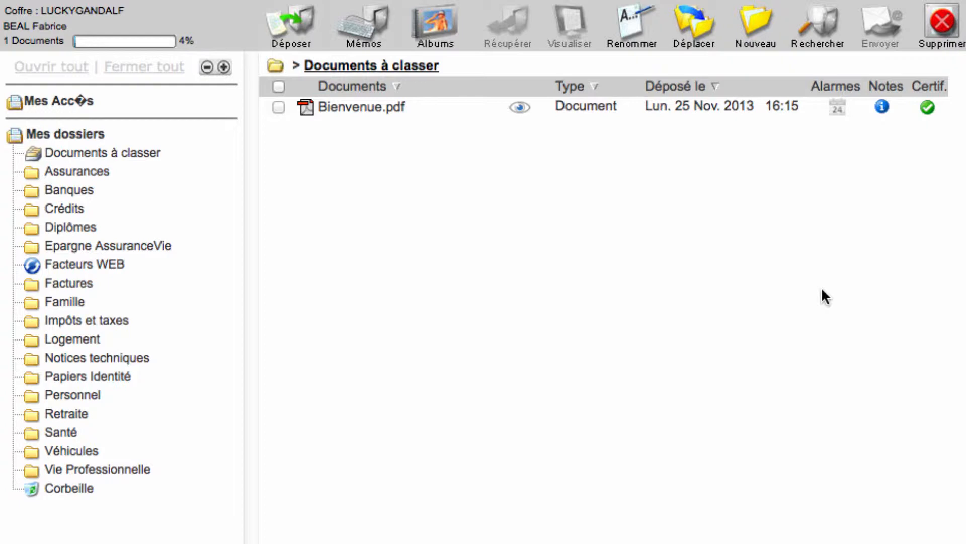
Step: Look through the Documents à classer, Assurances and Banques folders, then return to Documents à classer
{"action": "left_click", "coordinate": [142, 154]}
{"action": "left_click", "coordinate": [116, 155]}
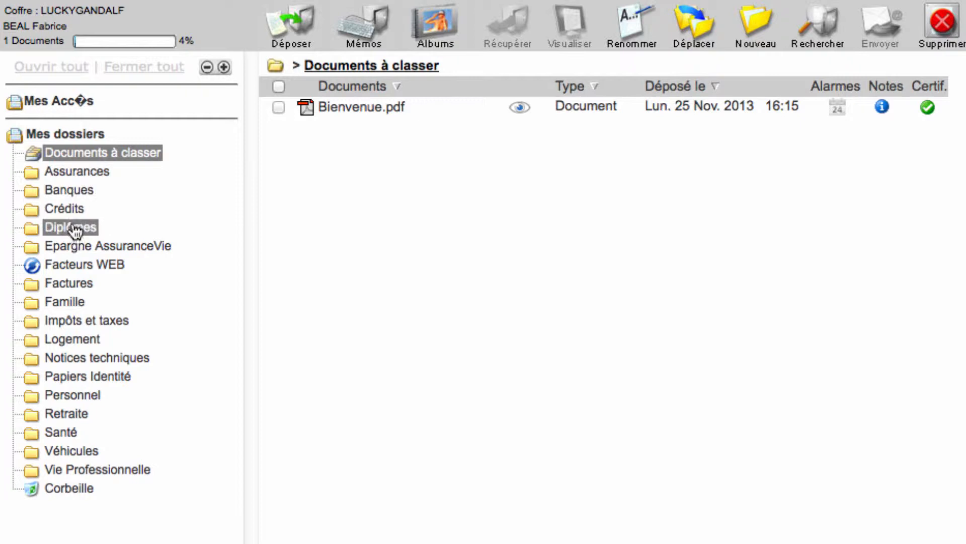
{"action": "left_click", "coordinate": [82, 175]}
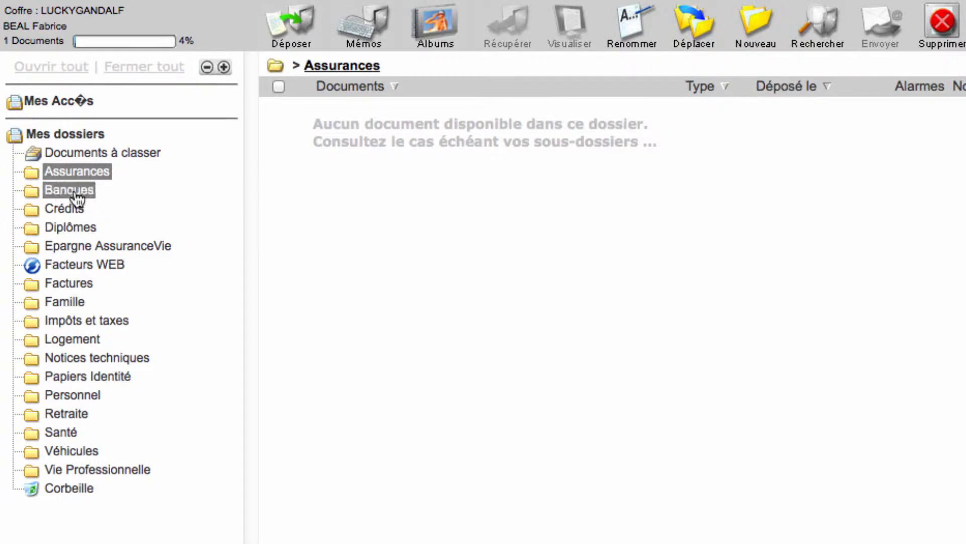
{"action": "left_click", "coordinate": [77, 196]}
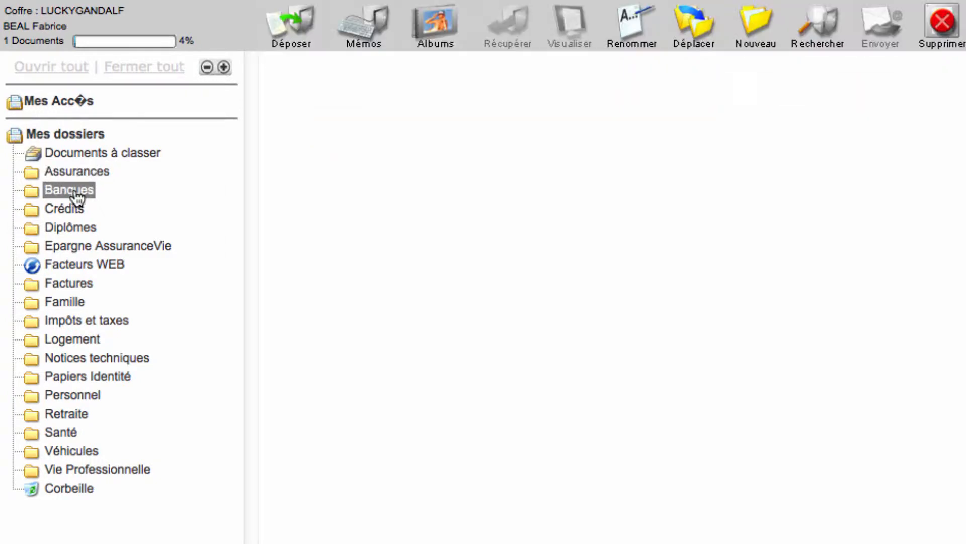
{"action": "left_click", "coordinate": [130, 154]}
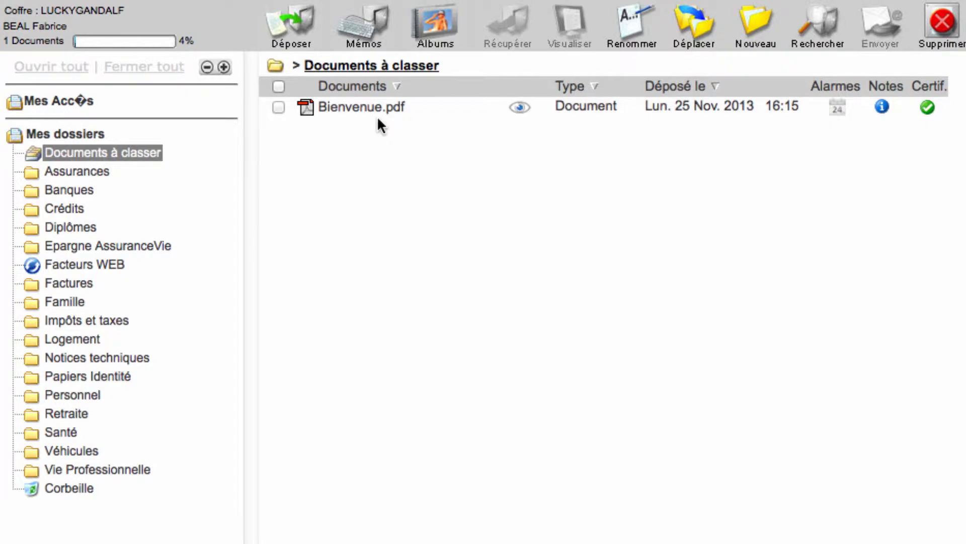
Step: Open Bienvenue.pdf from Documents à classer, skim its usage instructions and close it
{"action": "left_click", "coordinate": [521, 110]}
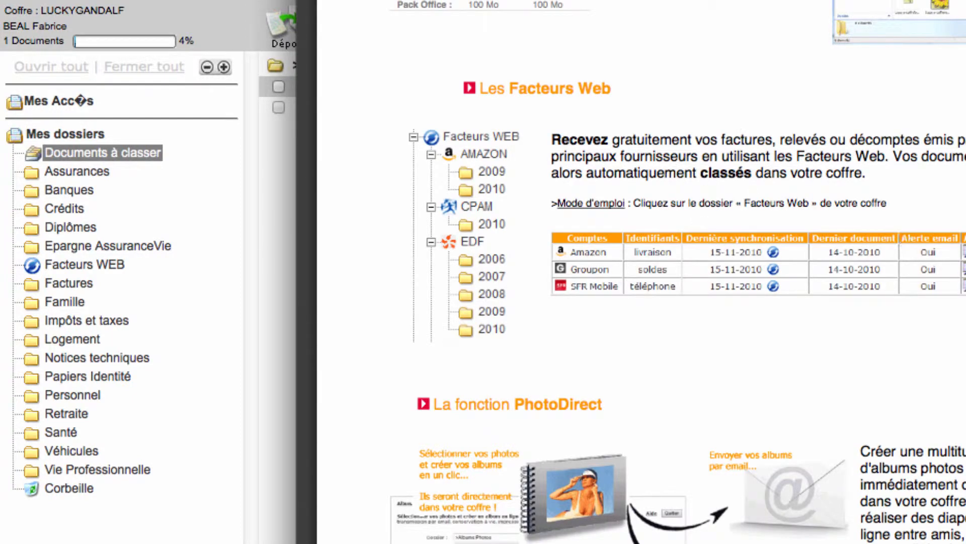
{"action": "scroll", "coordinate": [642, 272], "scroll_direction": "down", "scroll_amount": 20}
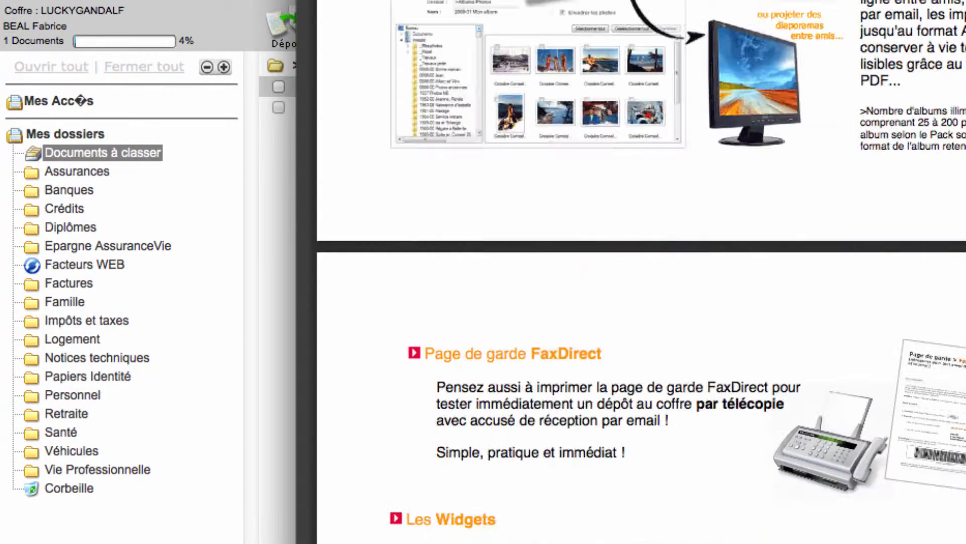
{"action": "scroll", "coordinate": [642, 272], "scroll_direction": "up", "scroll_amount": 20}
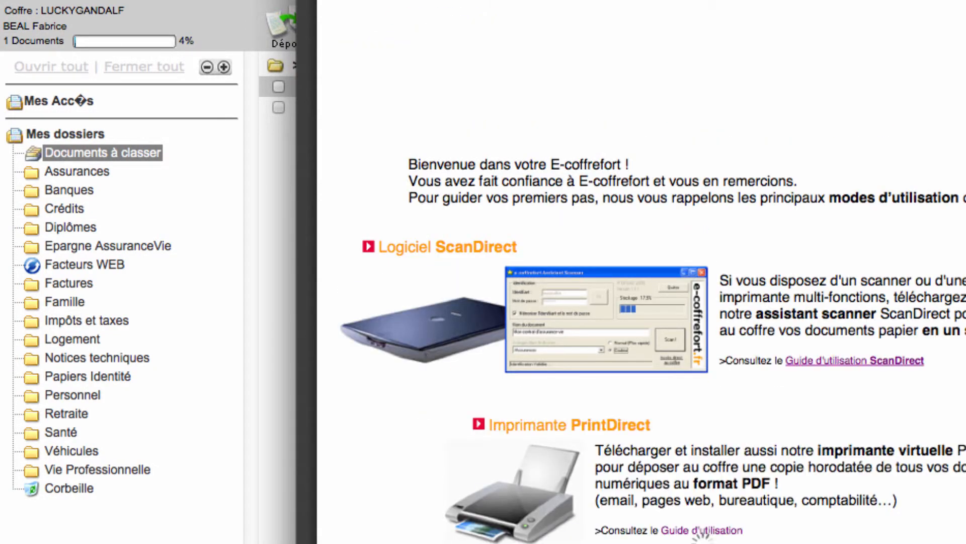
{"action": "key", "text": "super+w"}
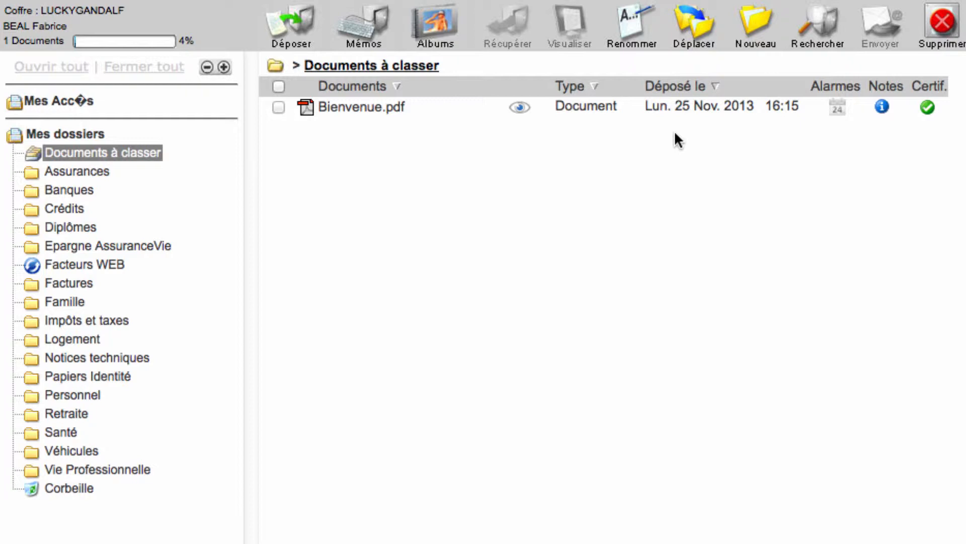
Step: Start a deposit into Documents à classer and attach LangageT2.pdf from the Téléchargements folder as Document 1
{"action": "left_click", "coordinate": [289, 25]}
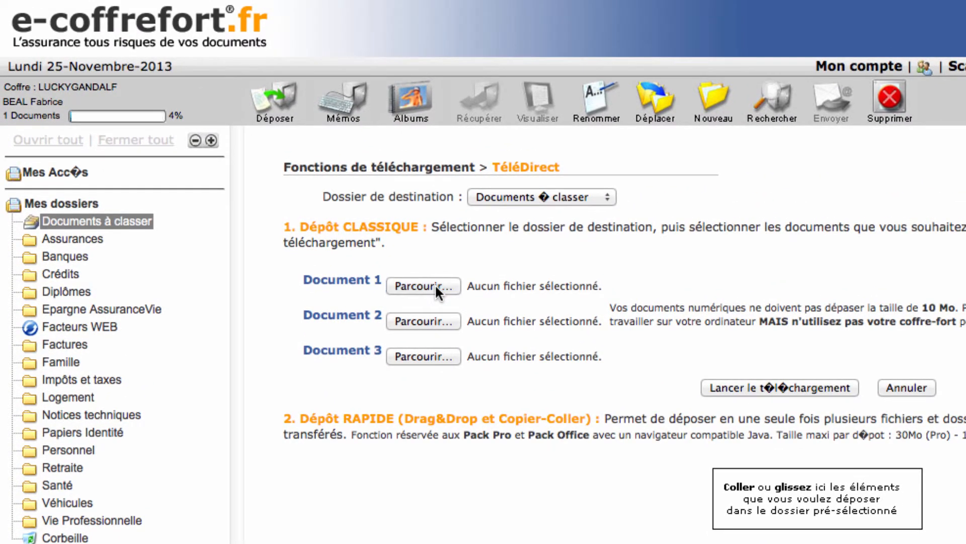
{"action": "left_click", "coordinate": [436, 287]}
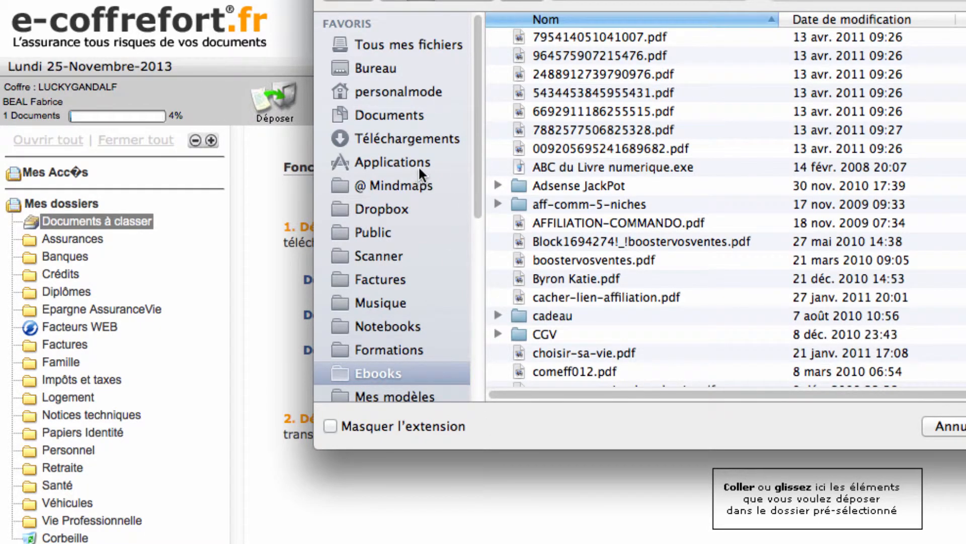
{"action": "left_click", "coordinate": [425, 138]}
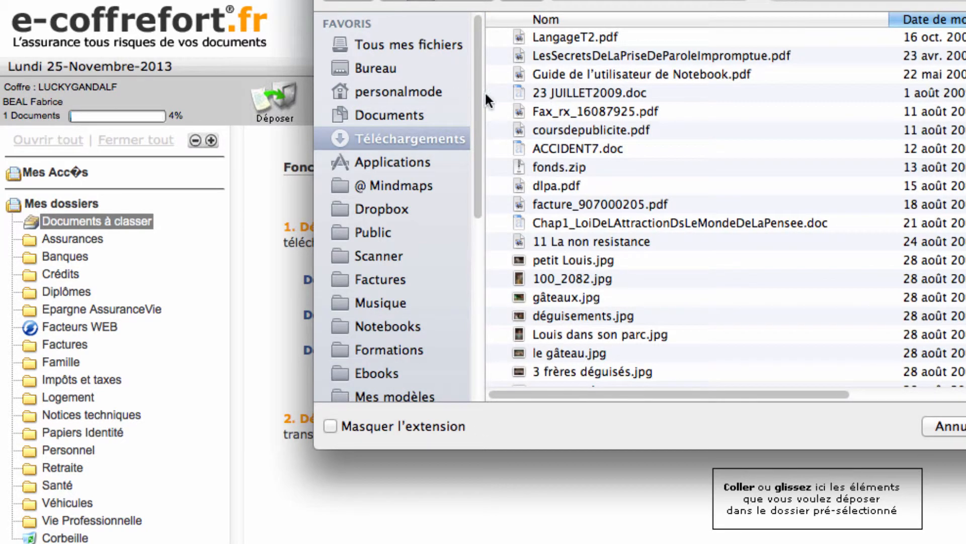
{"action": "left_click", "coordinate": [594, 35]}
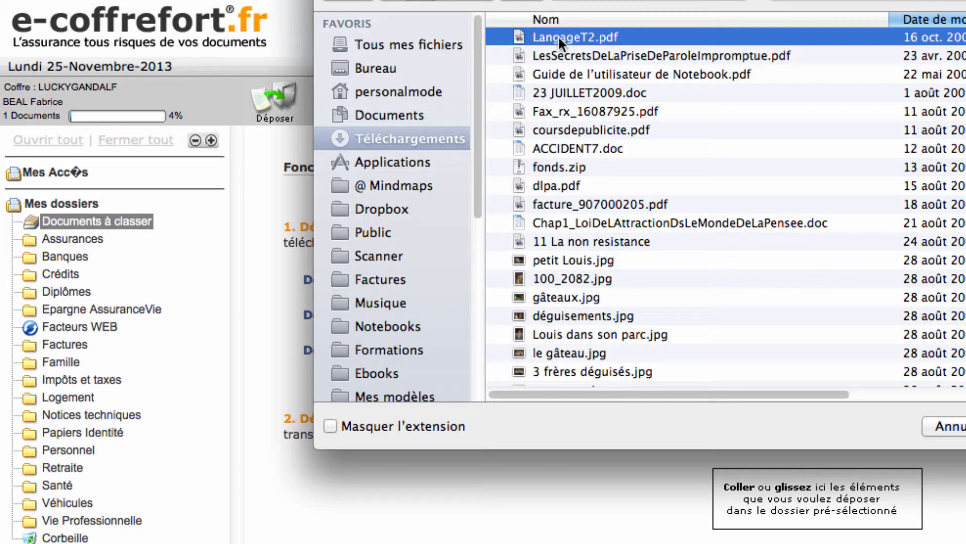
{"action": "left_click", "coordinate": [562, 51]}
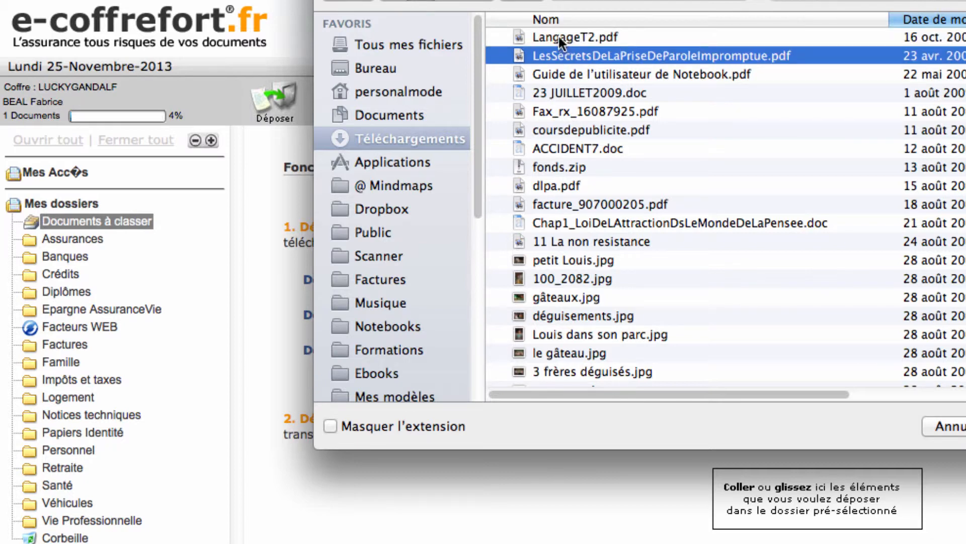
{"action": "left_click", "coordinate": [559, 37]}
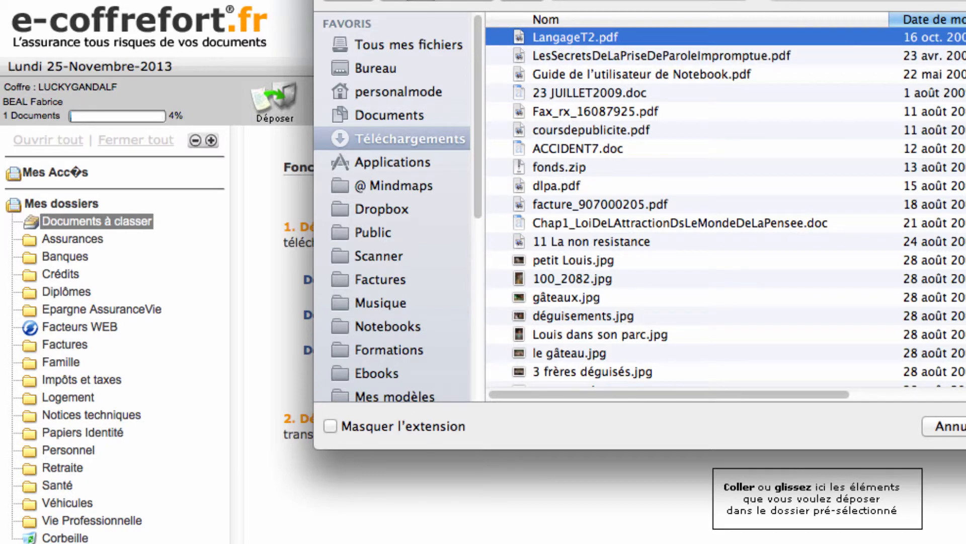
{"action": "key", "text": "Return"}
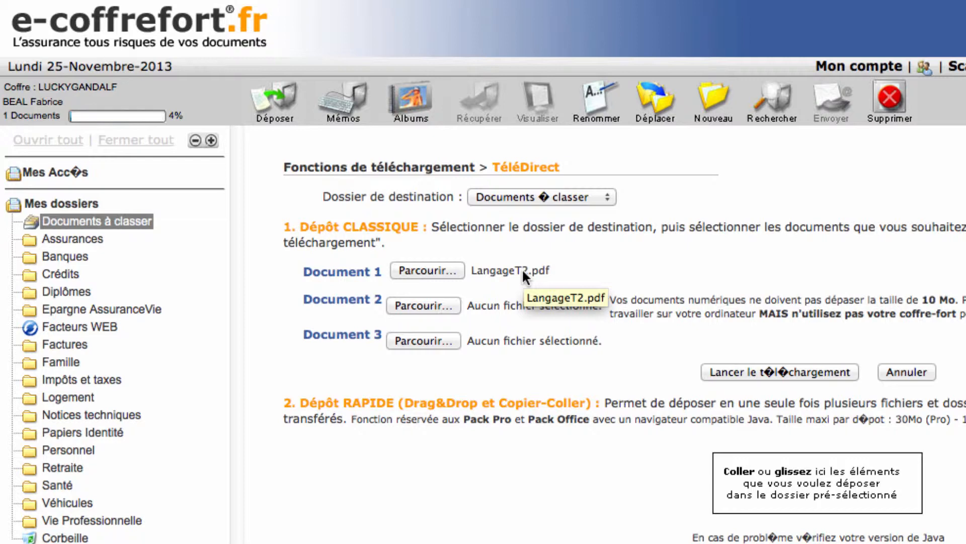
Step: Attach LesSecretsDeLaPriseDeParoleImpromptue.pdf from Téléchargements as Document 2 of the deposit
{"action": "left_click", "coordinate": [418, 307]}
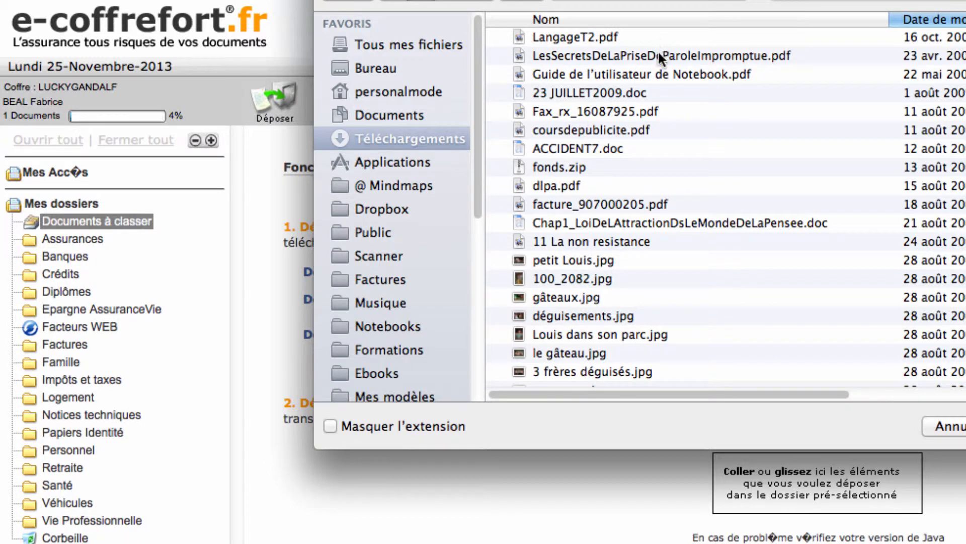
{"action": "left_click", "coordinate": [629, 52]}
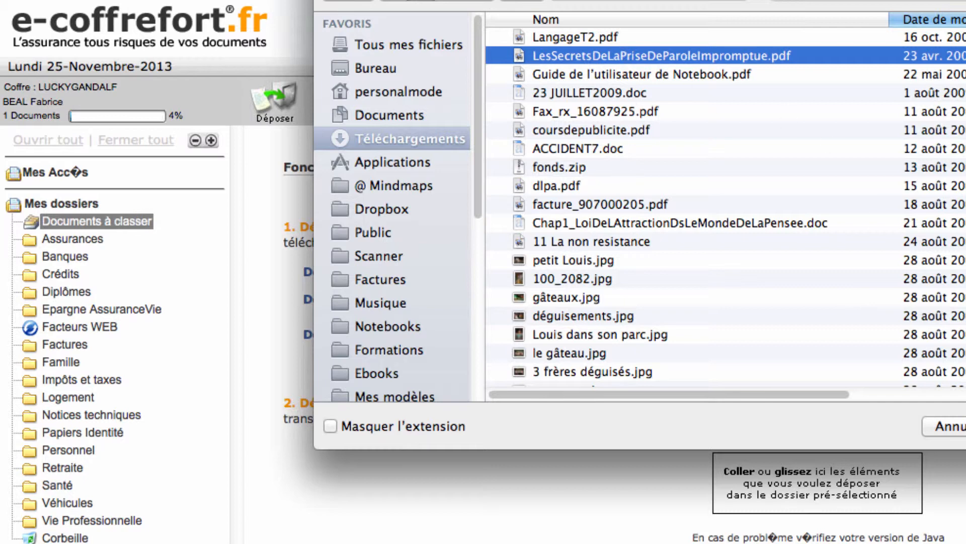
{"action": "key", "text": "Return"}
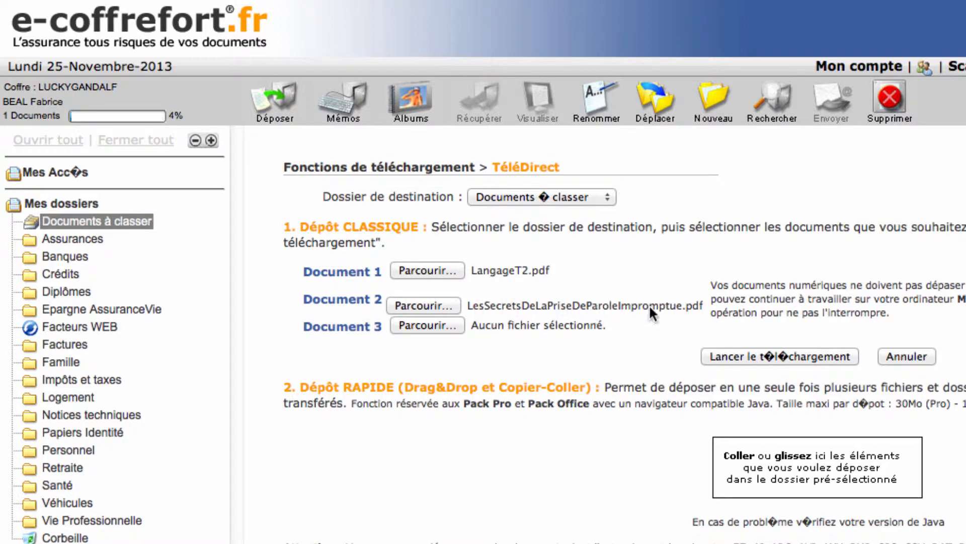
Step: Attach Guide de l'utilisateur de Notebook.pdf as Document 3 and upload the documents to the safe
{"action": "left_click", "coordinate": [425, 327]}
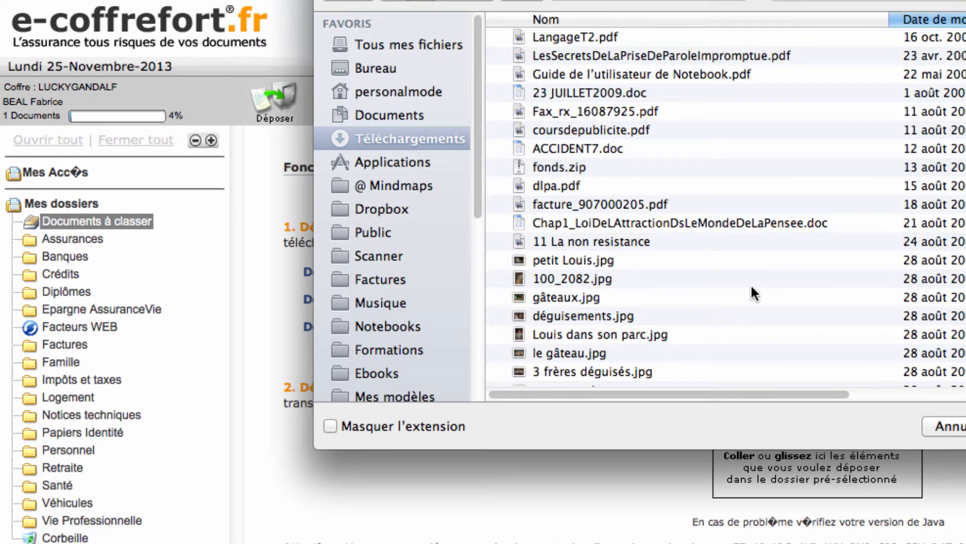
{"action": "left_click", "coordinate": [640, 74]}
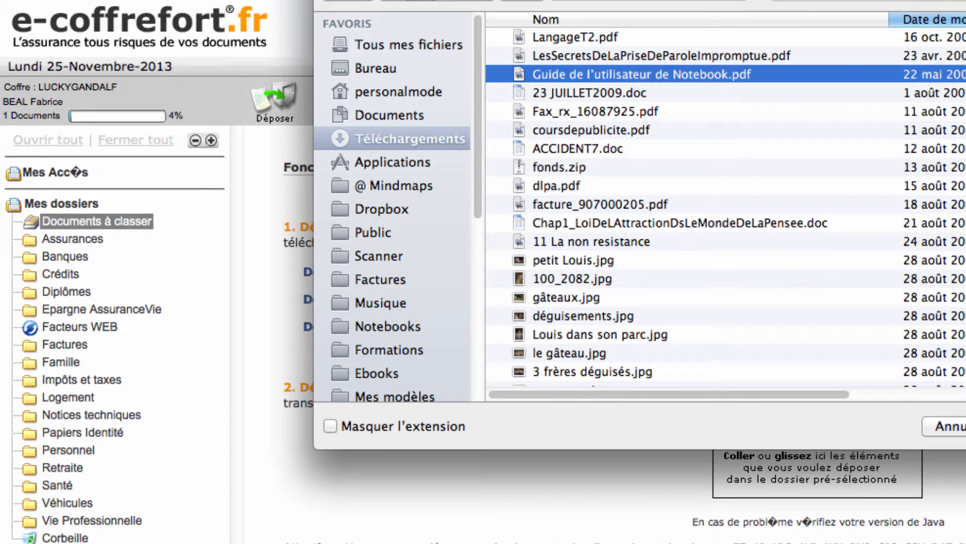
{"action": "key", "text": "Return"}
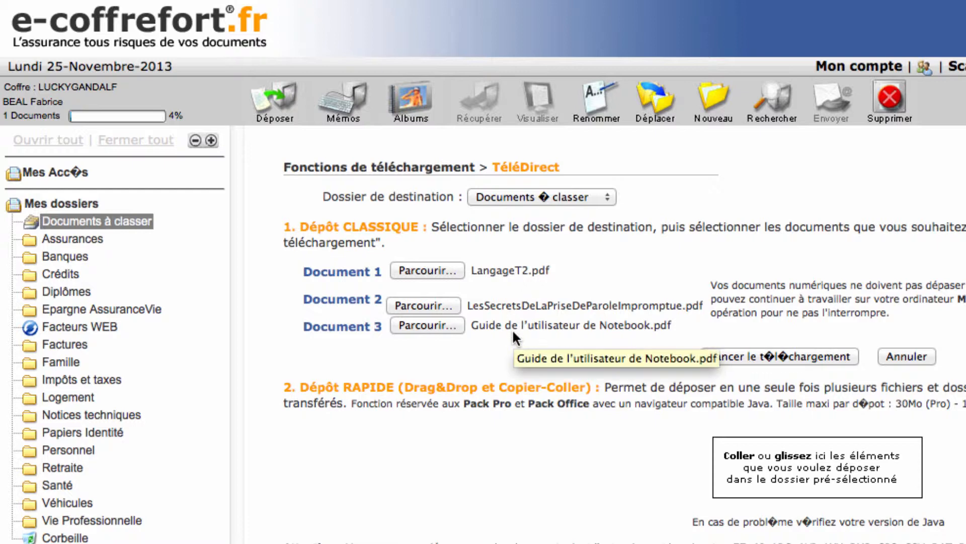
{"action": "left_click", "coordinate": [799, 354]}
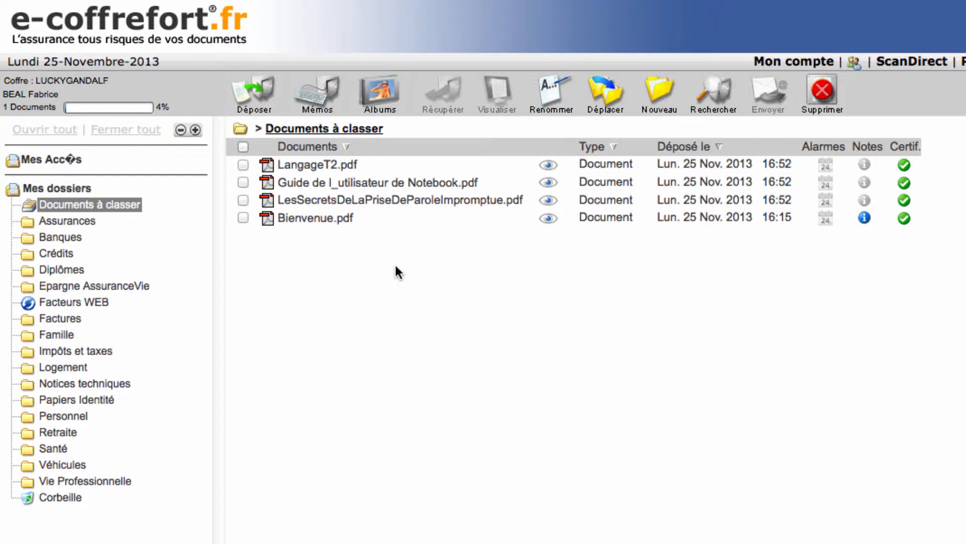
Step: Deposit coursdepublicite.pdf and facture_907000205.pdf together from the Finder's Téléchargements folder into Documents à classer using the quick deposit area
{"action": "left_click", "coordinate": [260, 97]}
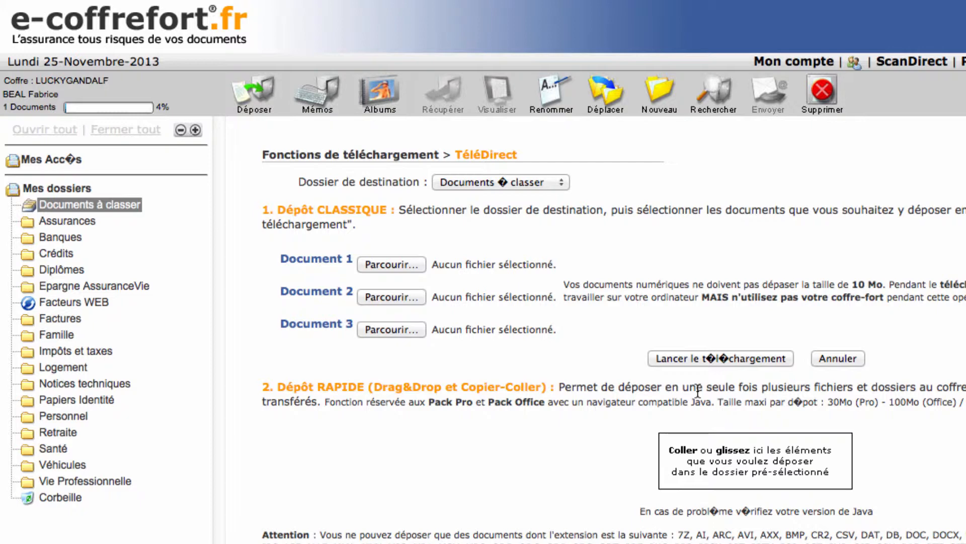
{"action": "left_click", "coordinate": [341, 257]}
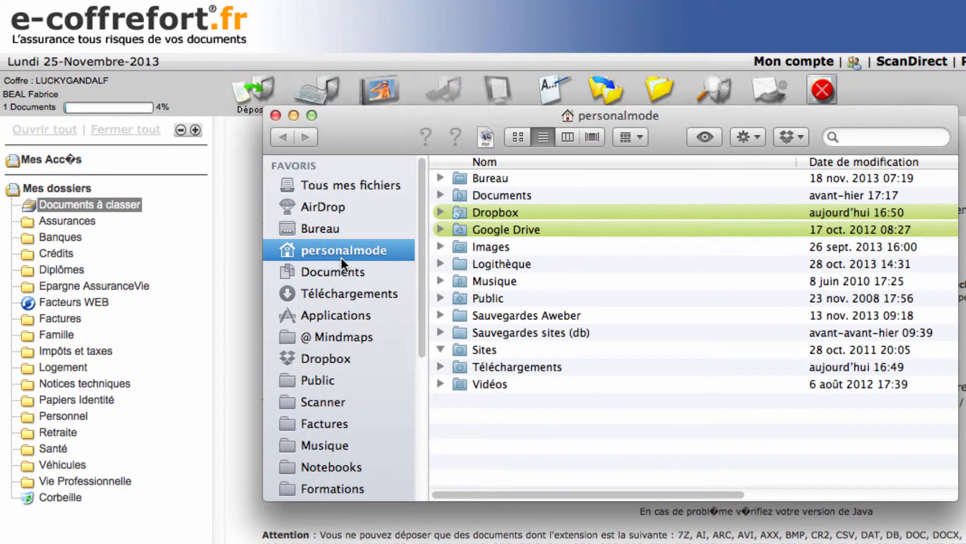
{"action": "left_click", "coordinate": [342, 292]}
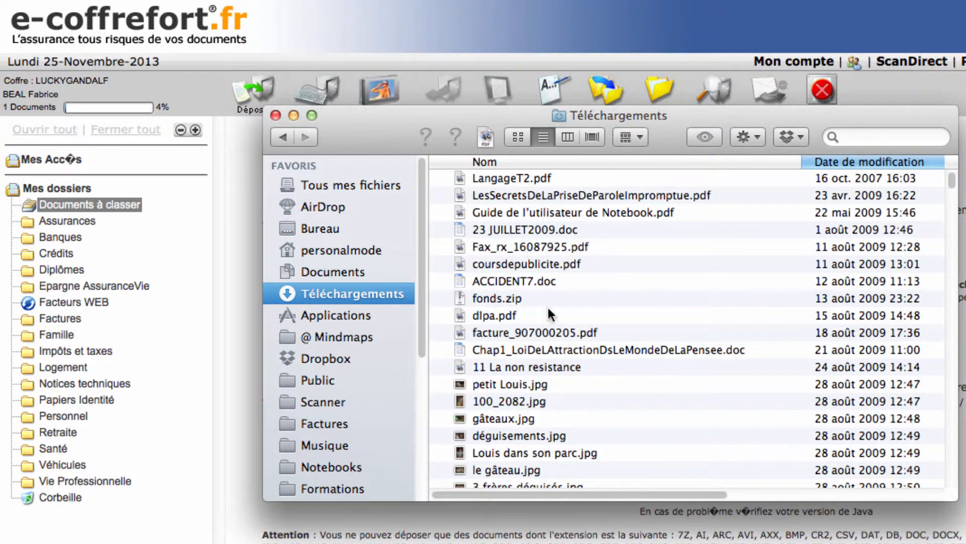
{"action": "left_click", "coordinate": [532, 333]}
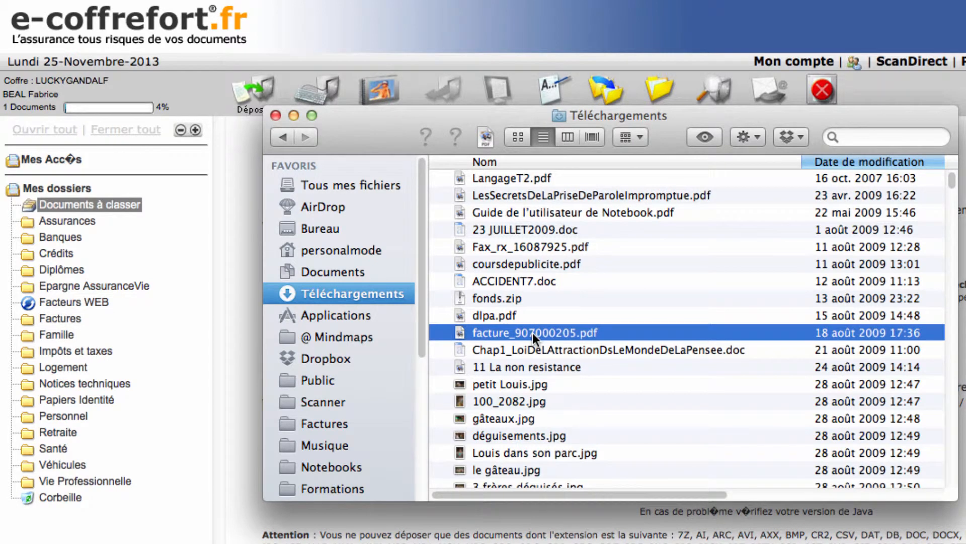
{"action": "left_click", "coordinate": [544, 264], "text": "super"}
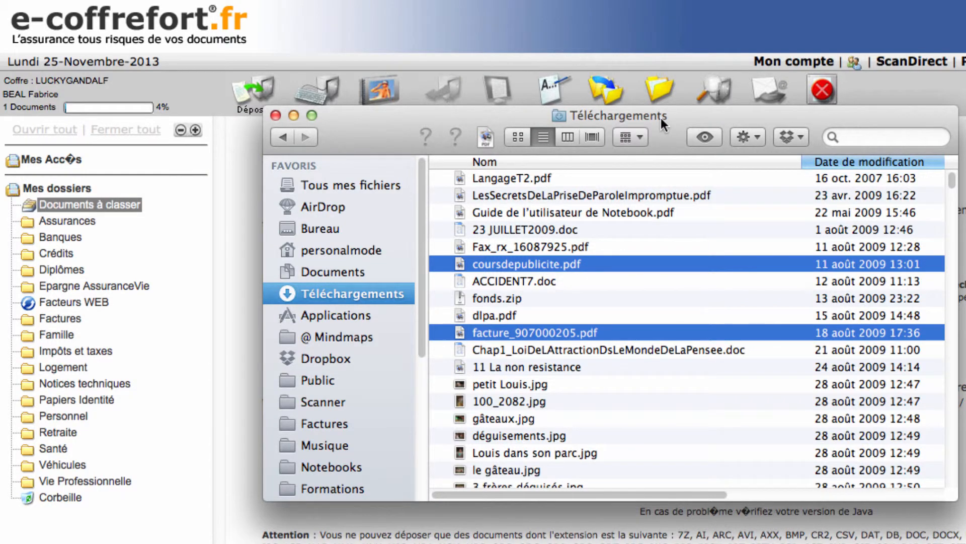
{"action": "left_click_drag", "start_coordinate": [660, 118], "coordinate": [437, 0]}
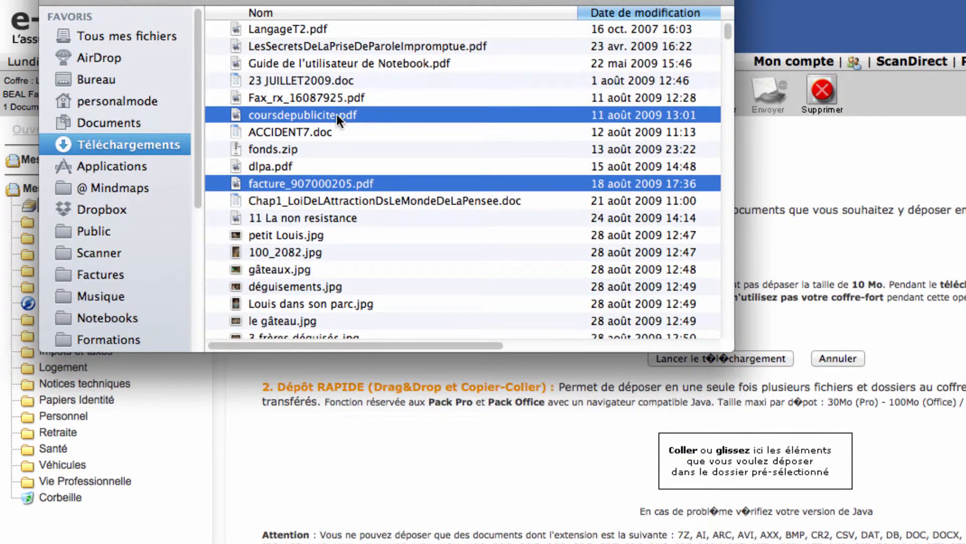
{"action": "left_click_drag", "start_coordinate": [337, 114], "coordinate": [793, 426]}
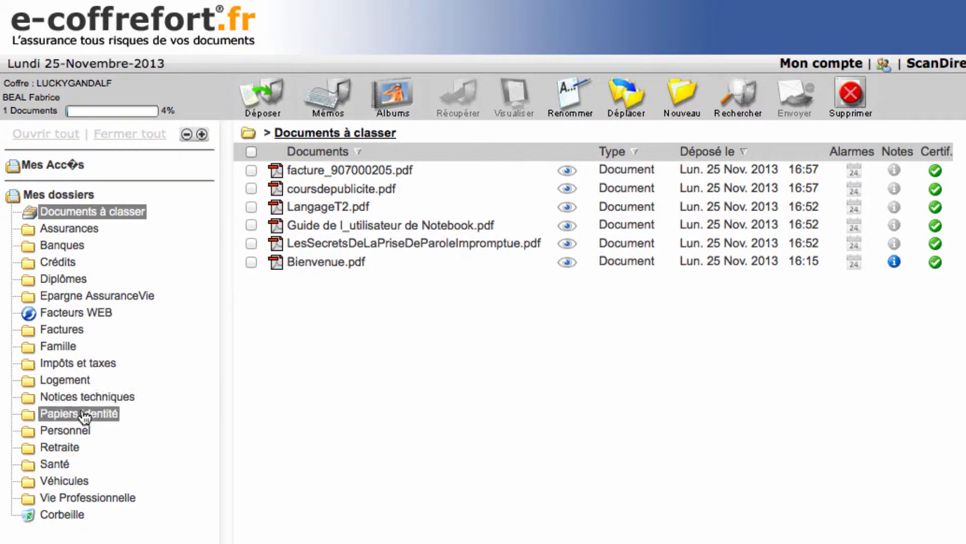
Step: Move facture_907000205.pdf and LangageT2.pdf from Documents à classer to the Factures folder
{"action": "left_click", "coordinate": [250, 170]}
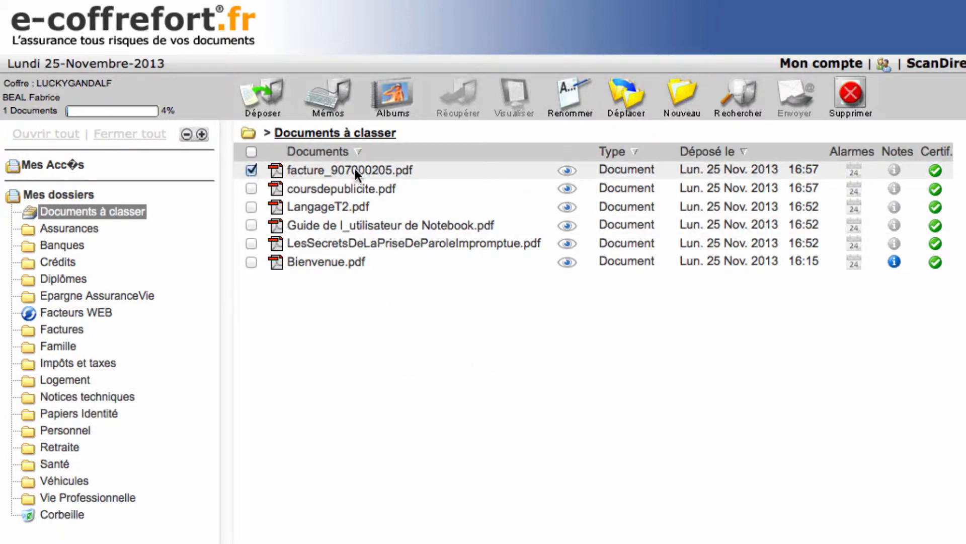
{"action": "left_click", "coordinate": [250, 207]}
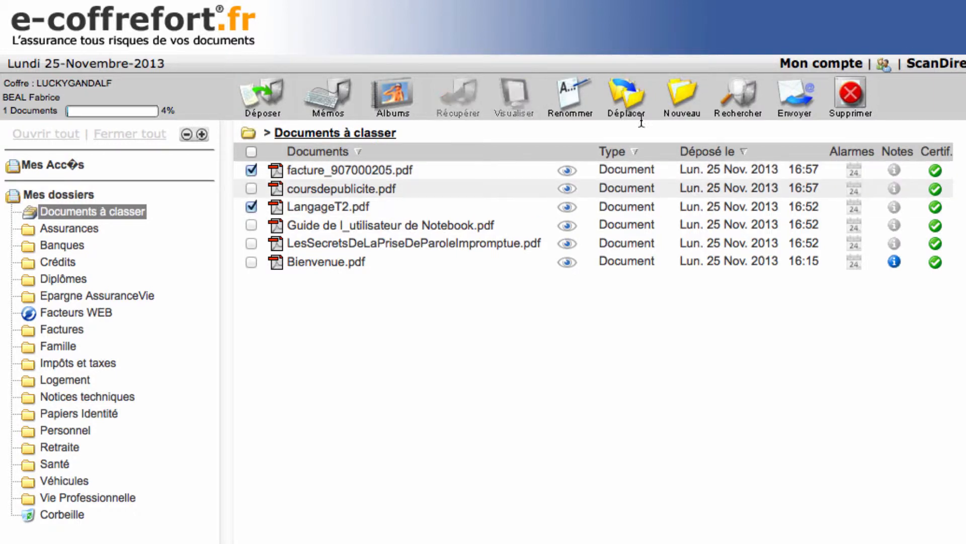
{"action": "left_click", "coordinate": [623, 95]}
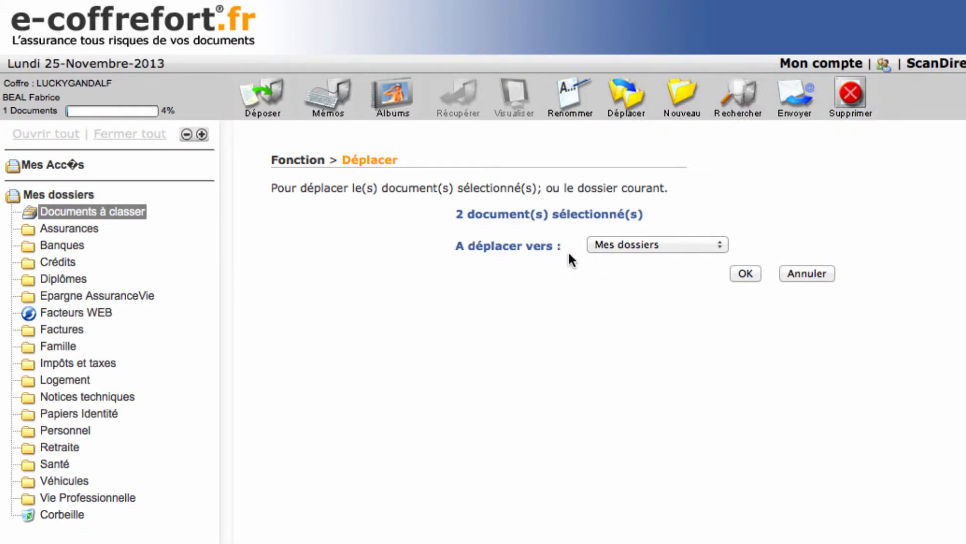
{"action": "left_click", "coordinate": [660, 245]}
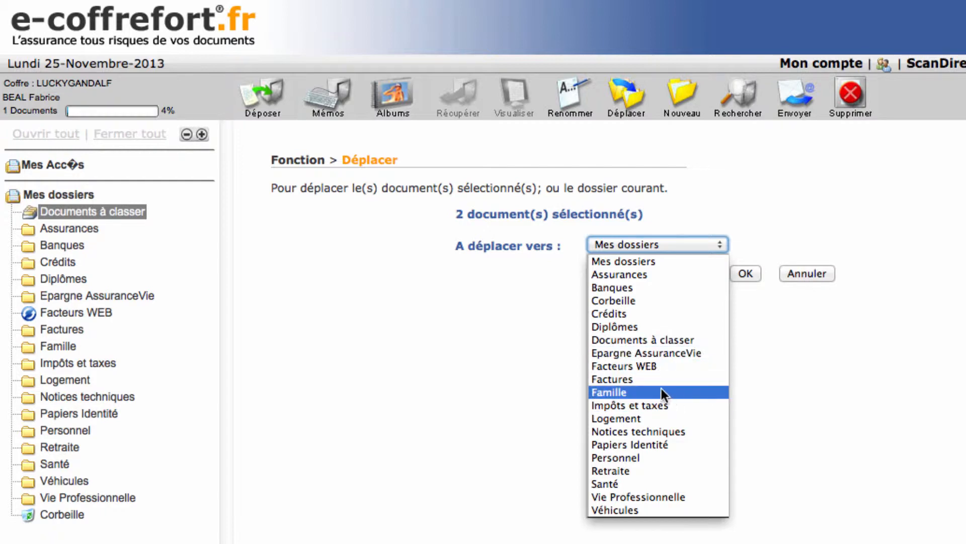
{"action": "left_click", "coordinate": [622, 381]}
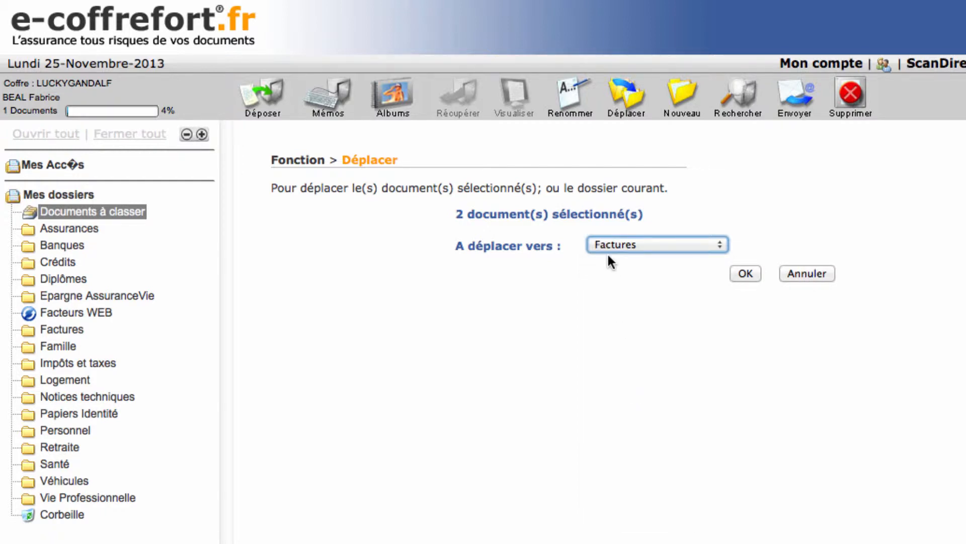
{"action": "left_click", "coordinate": [737, 272]}
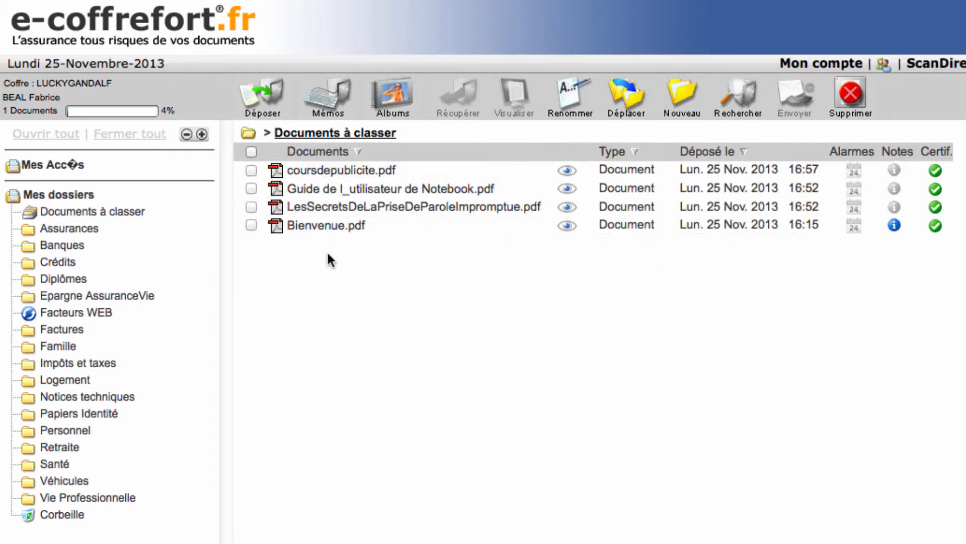
Step: Open the Factures folder and view facture_907000205.pdf, closing the preview when done
{"action": "left_click", "coordinate": [135, 216]}
{"action": "left_click", "coordinate": [67, 330]}
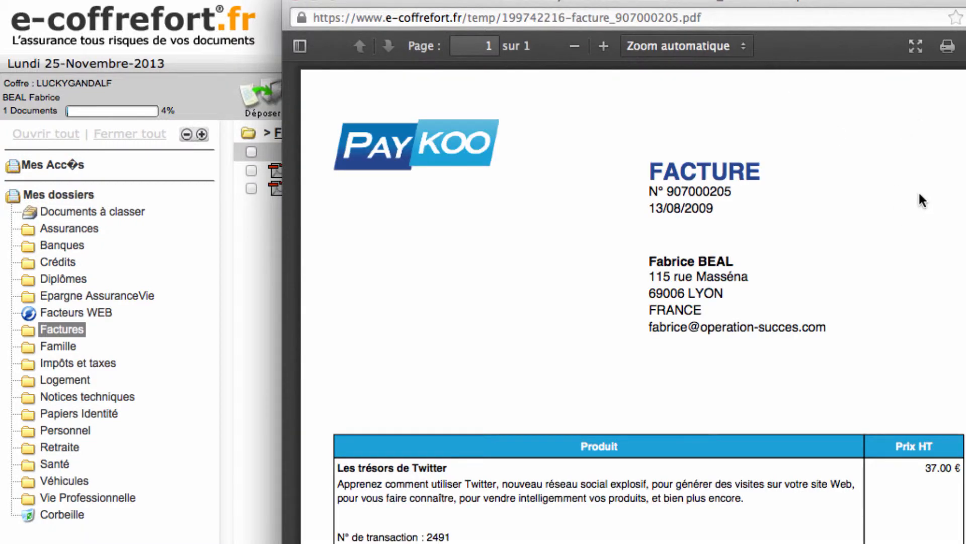
{"action": "left_click", "coordinate": [299, 2]}
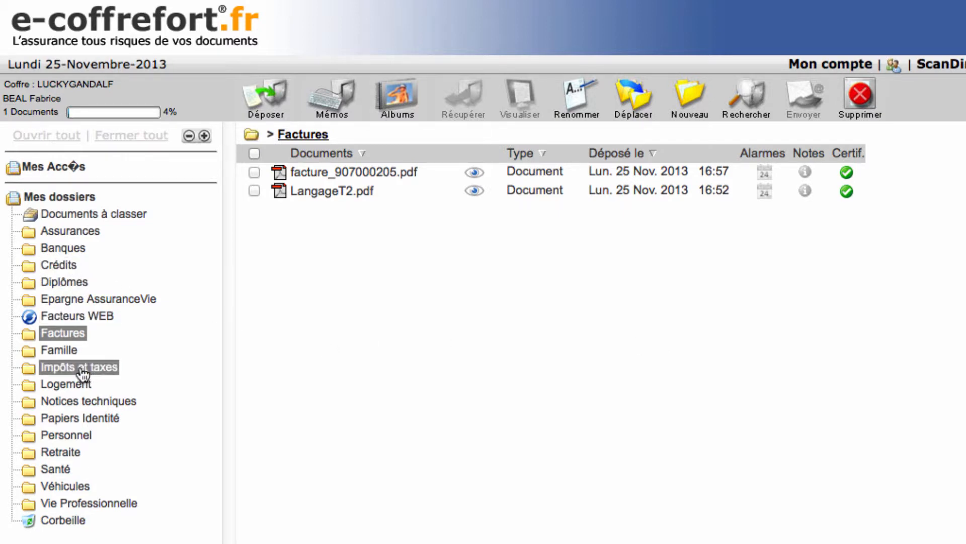
{"action": "left_click", "coordinate": [82, 388]}
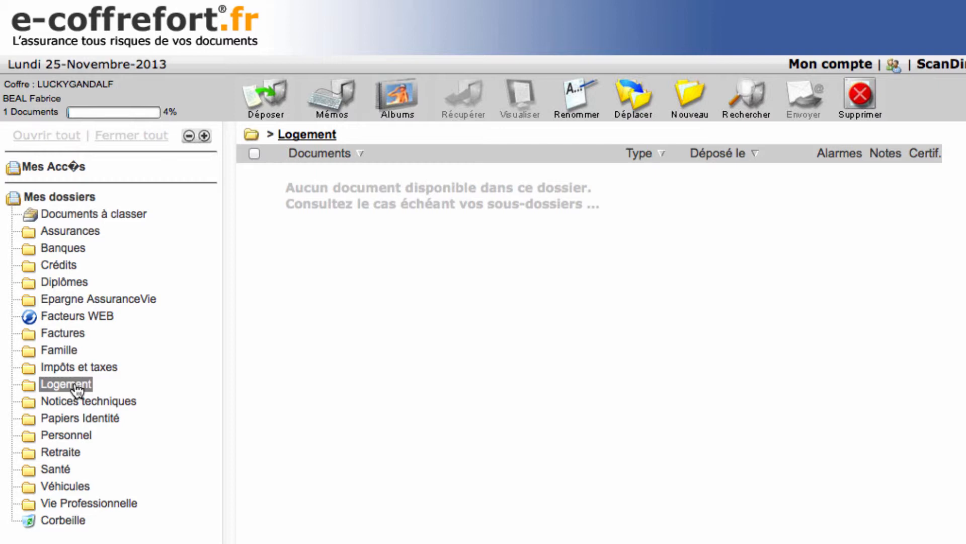
{"action": "left_click", "coordinate": [266, 94]}
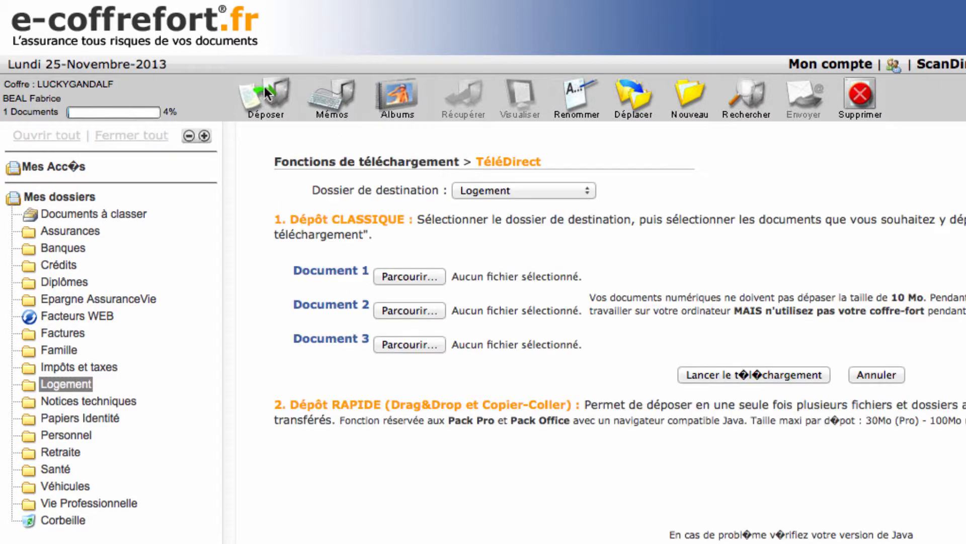
{"action": "left_click", "coordinate": [409, 276]}
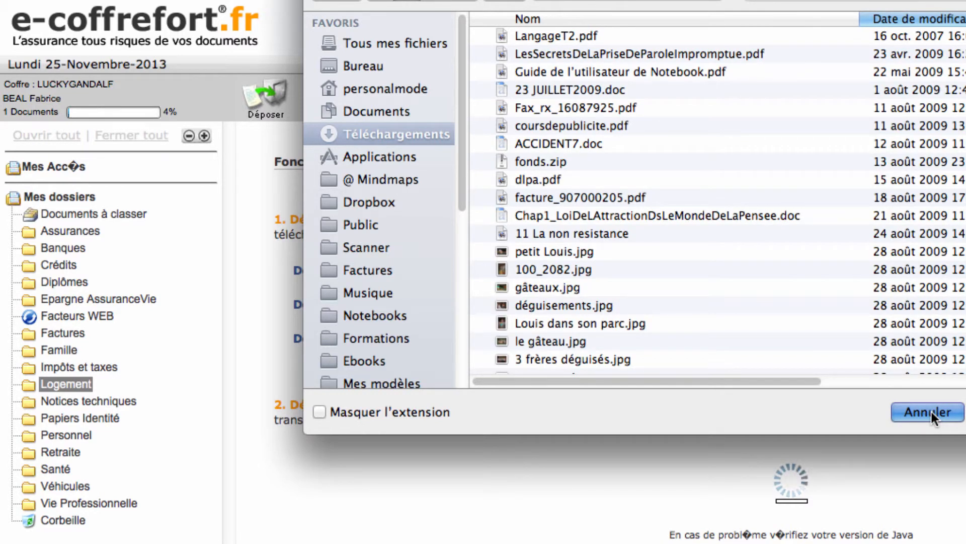
{"action": "left_click", "coordinate": [932, 411]}
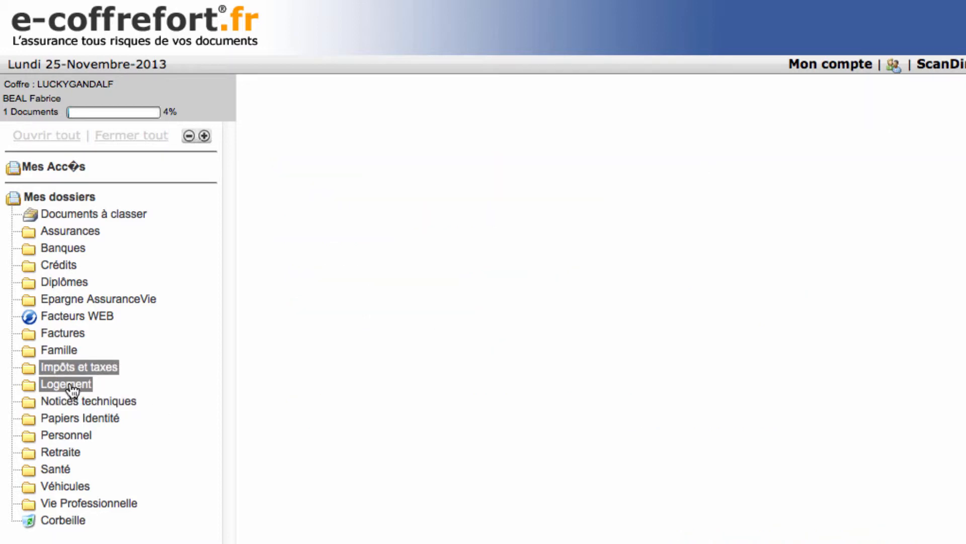
{"action": "left_click", "coordinate": [68, 387]}
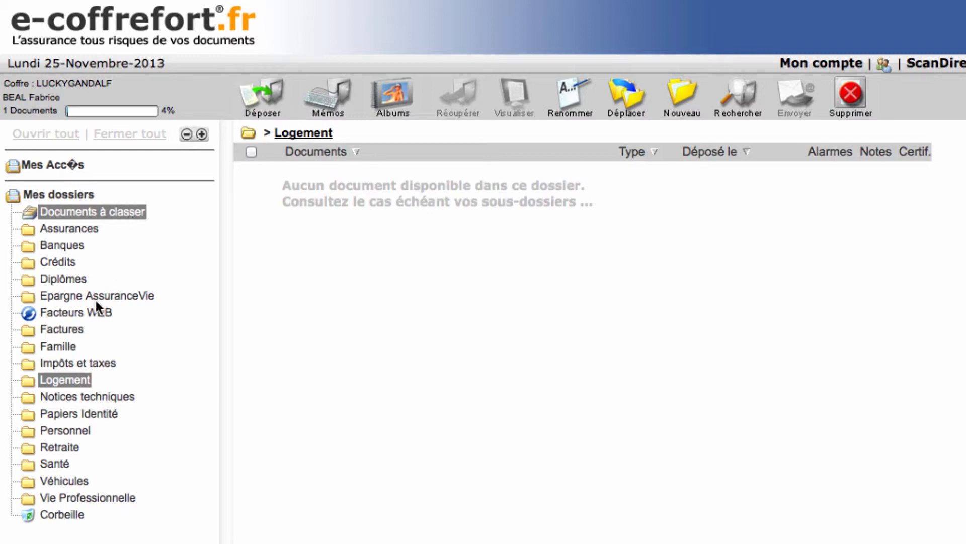
Step: Delete LangageT2.pdf from the Factures folder, sending it to the Corbeille
{"action": "left_click", "coordinate": [62, 330]}
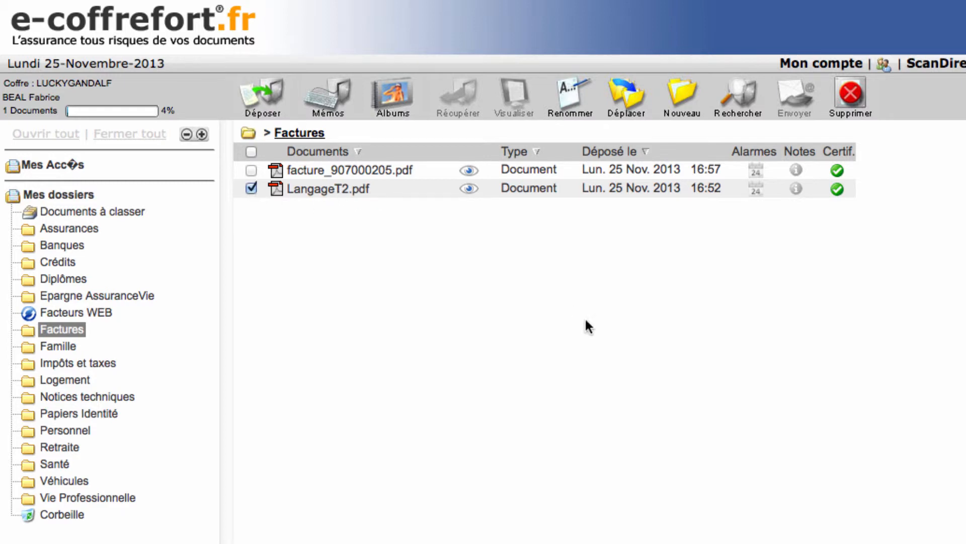
{"action": "left_click", "coordinate": [851, 103]}
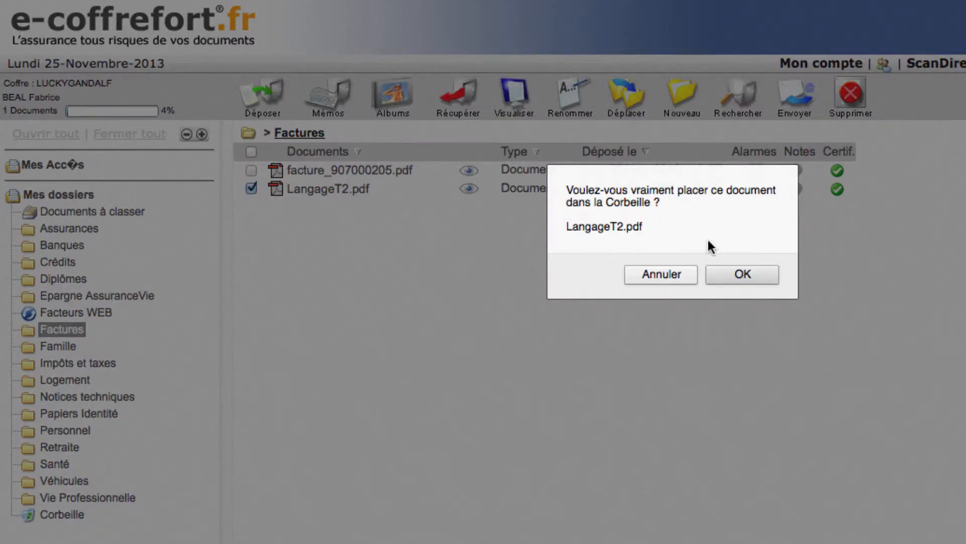
{"action": "left_click", "coordinate": [747, 276]}
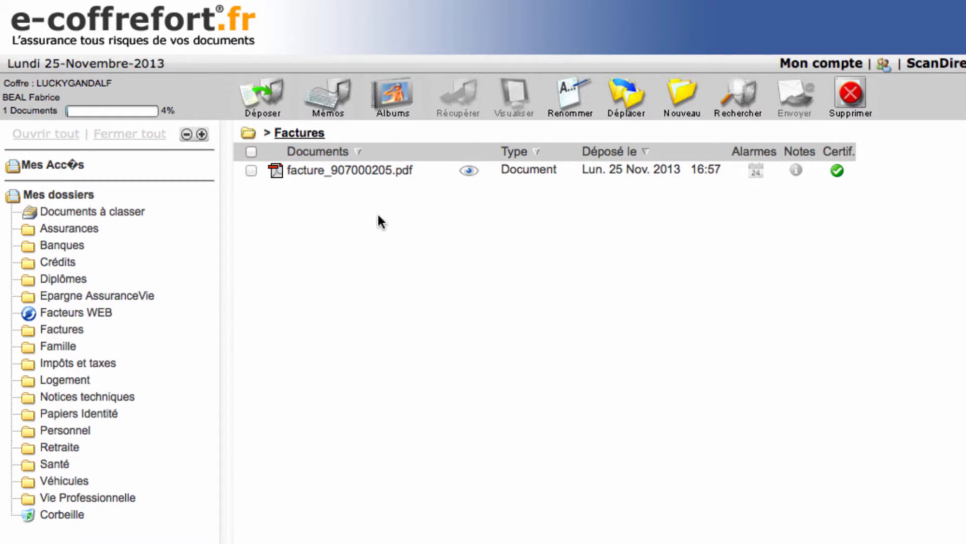
Step: Empty the Corbeille to permanently remove LangageT2.pdf, and reopen the Corbeille to check its contents
{"action": "left_click", "coordinate": [62, 515]}
{"action": "left_click", "coordinate": [71, 519]}
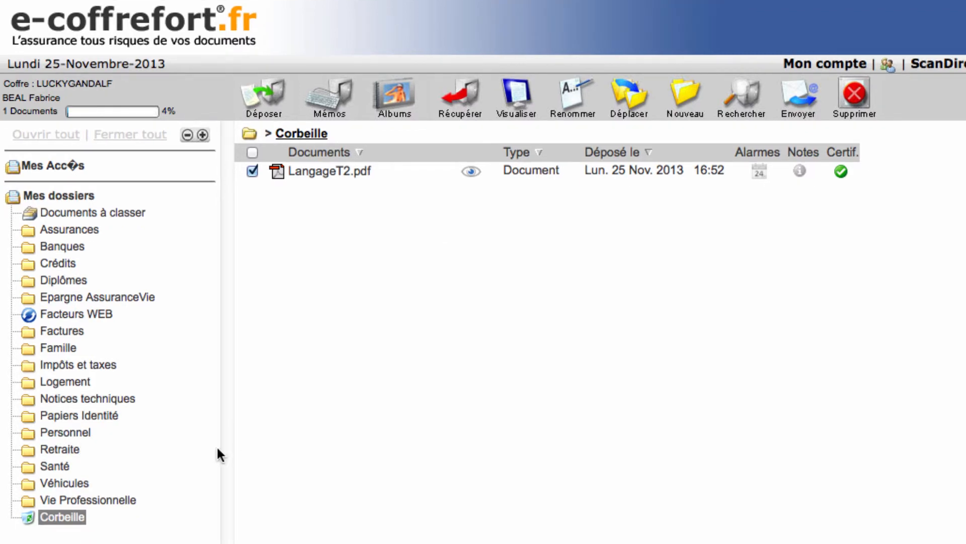
{"action": "left_click", "coordinate": [62, 523]}
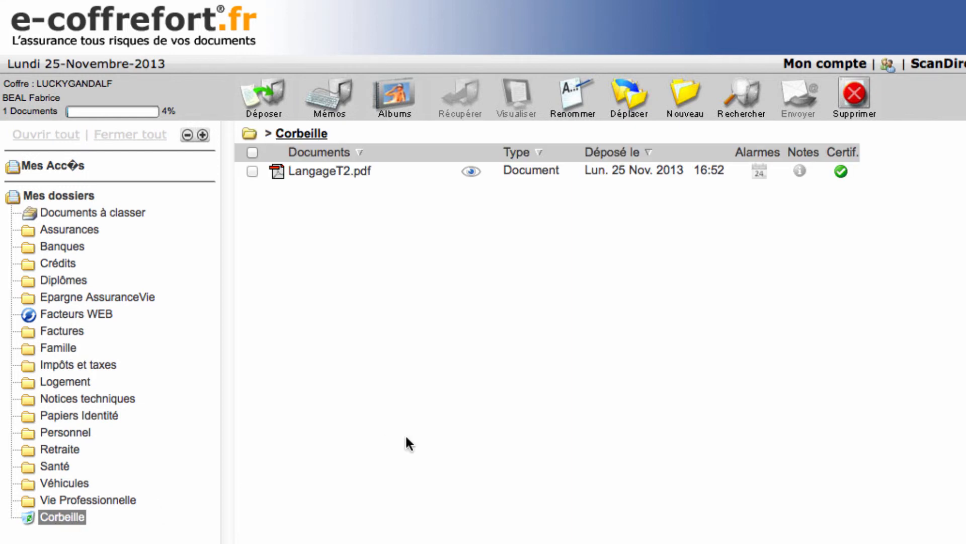
{"action": "left_click", "coordinate": [857, 96]}
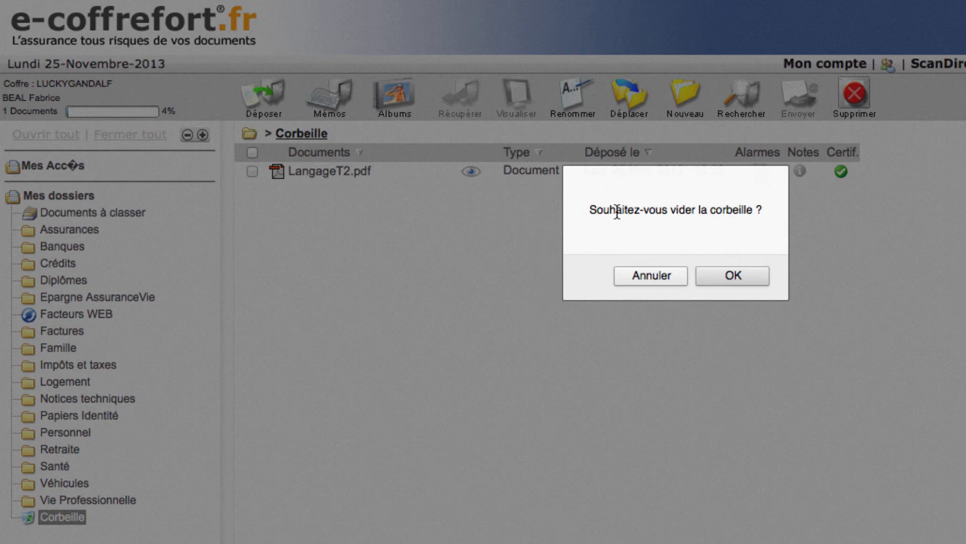
{"action": "left_click", "coordinate": [729, 277]}
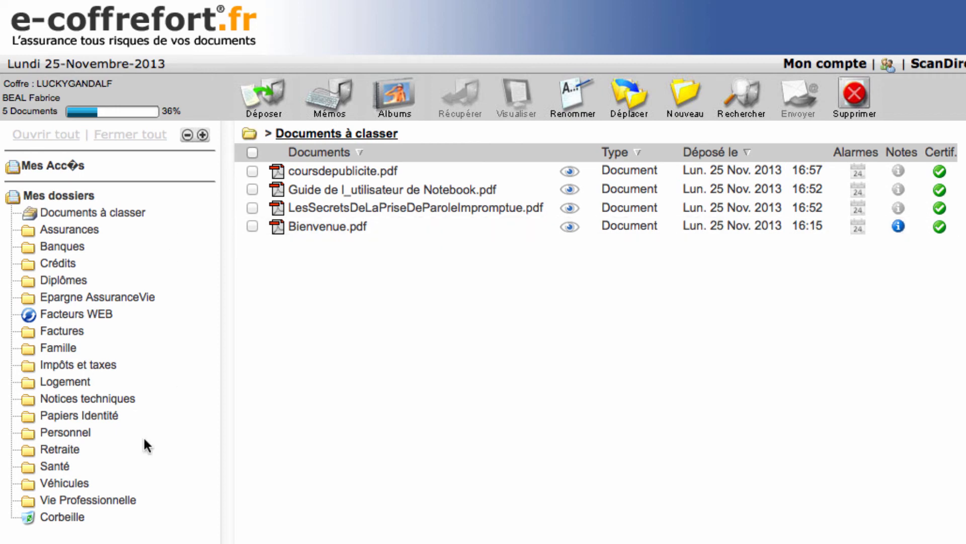
{"action": "left_click", "coordinate": [66, 519]}
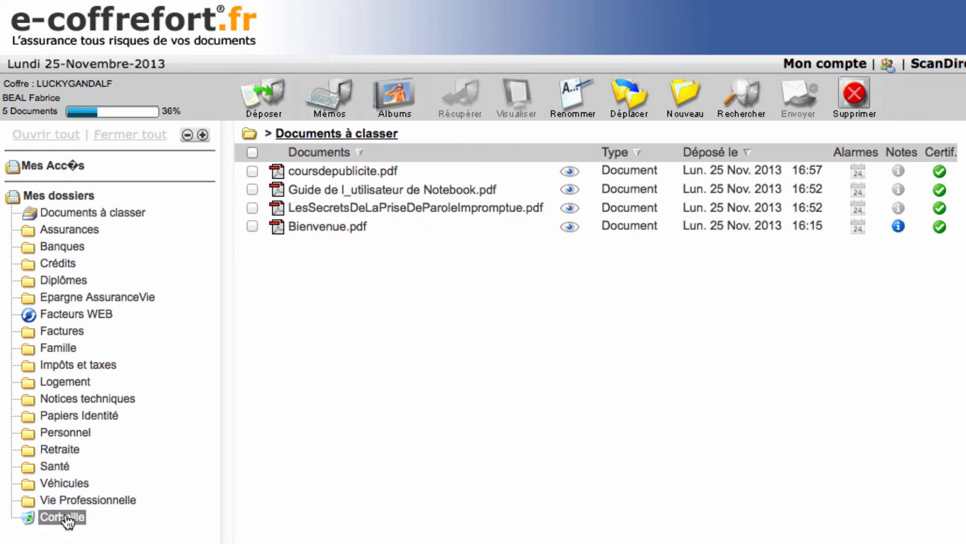